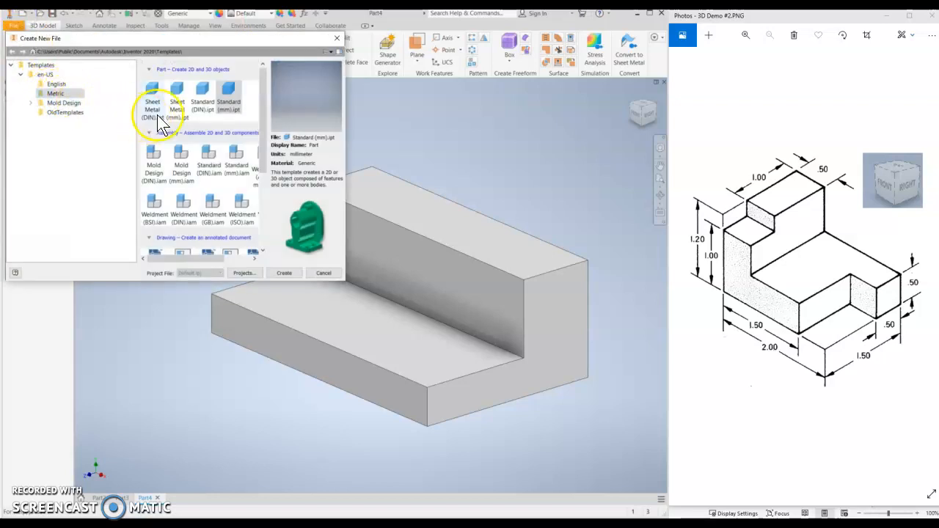
Create a part from the Standard (mm).ipt template and start a 2D sketch on the horizontal origin plane, with the top view turned upright.
{"action": "double_click", "coordinate": [230, 101]}
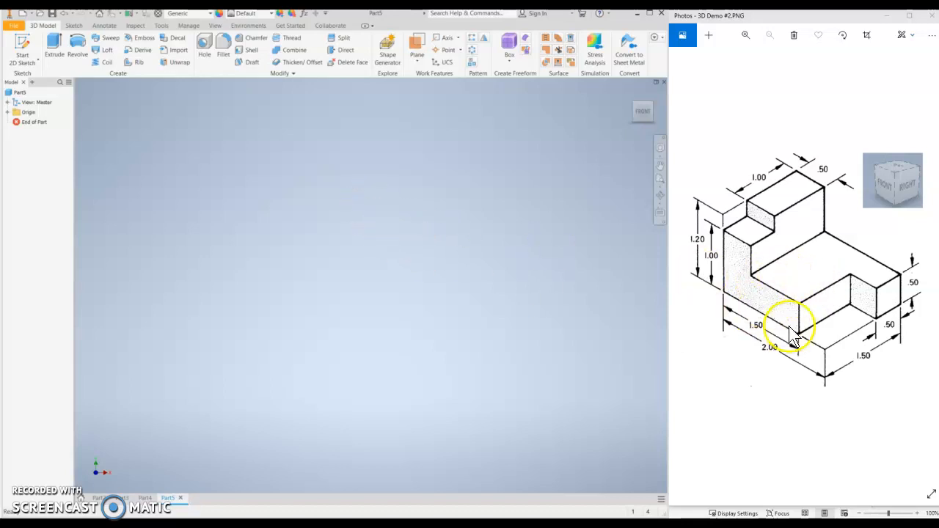
{"action": "left_click", "coordinate": [24, 46]}
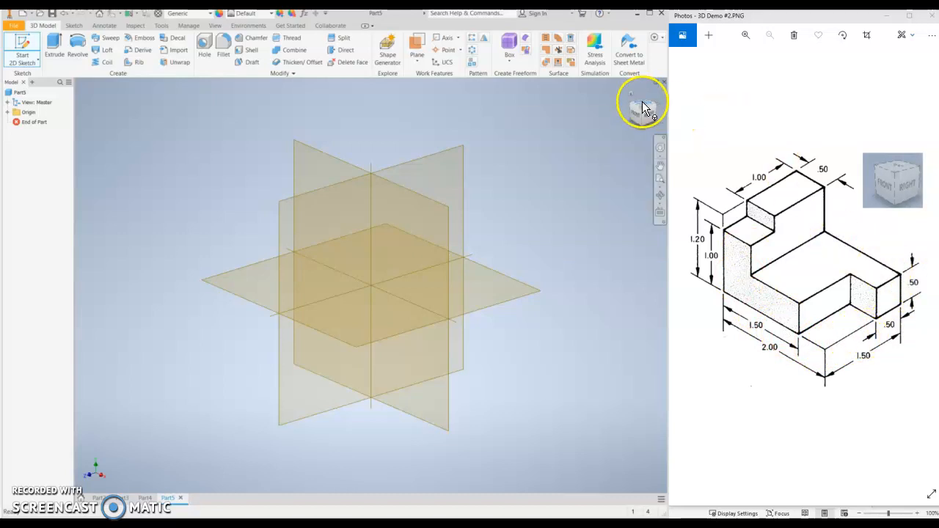
{"action": "left_click", "coordinate": [493, 291]}
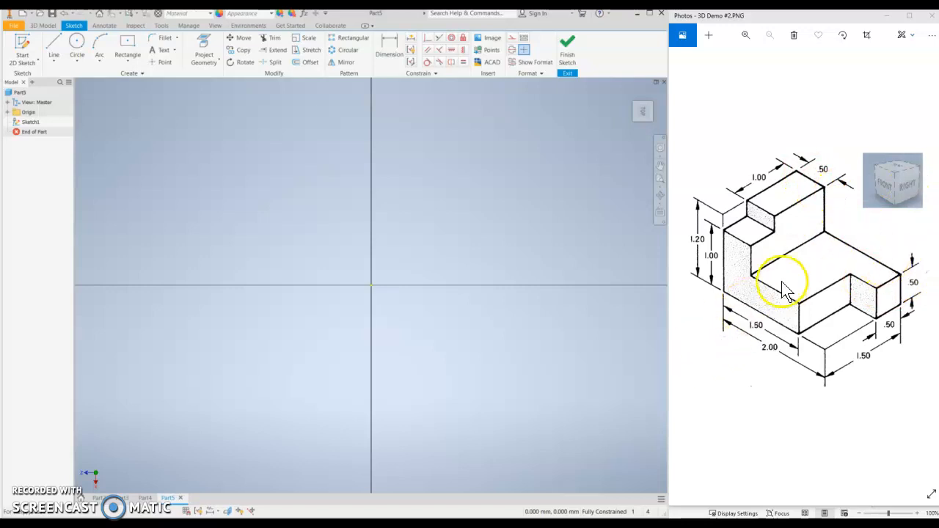
{"action": "left_click", "coordinate": [638, 116]}
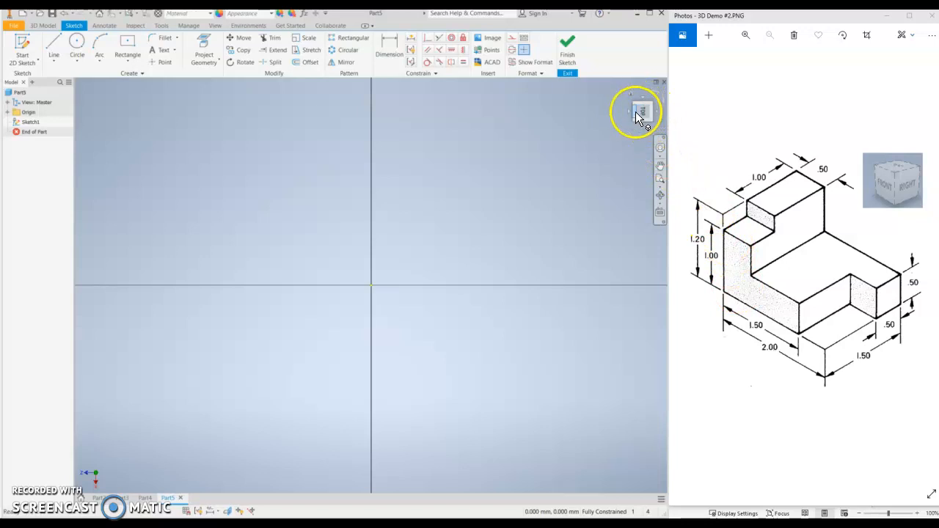
{"action": "left_click", "coordinate": [652, 117]}
{"action": "left_click", "coordinate": [656, 93]}
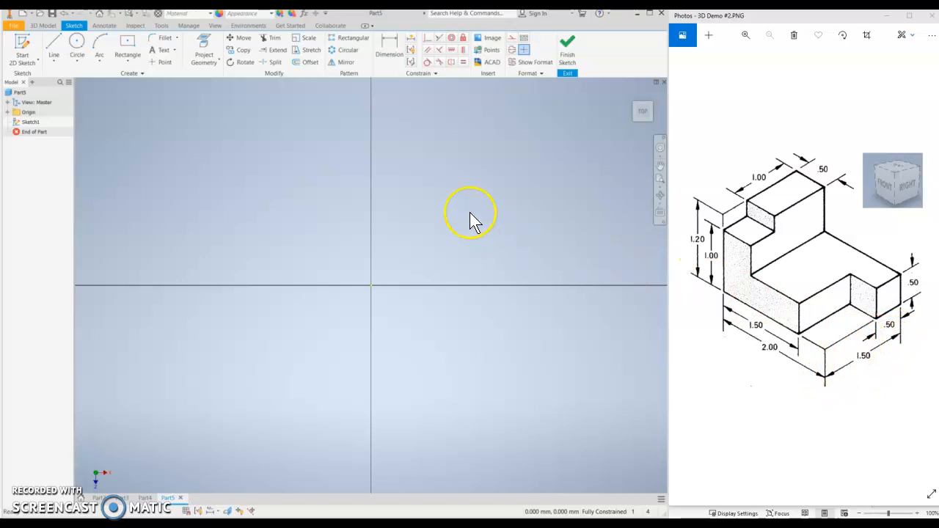
Draw a two-point center rectangle on the origin, 2 mm wide and 1.5 mm high, and finish the sketch.
{"action": "left_click", "coordinate": [127, 63]}
{"action": "left_click", "coordinate": [163, 125]}
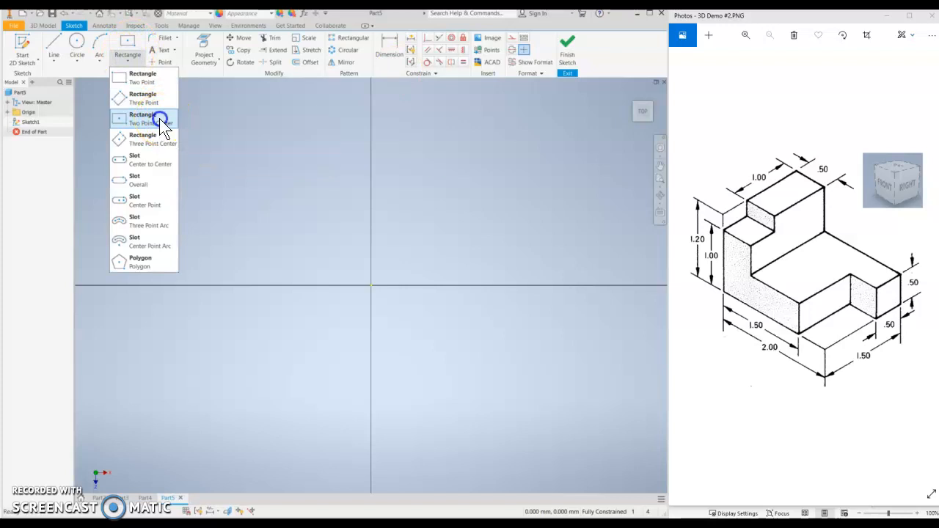
{"action": "left_click", "coordinate": [372, 285]}
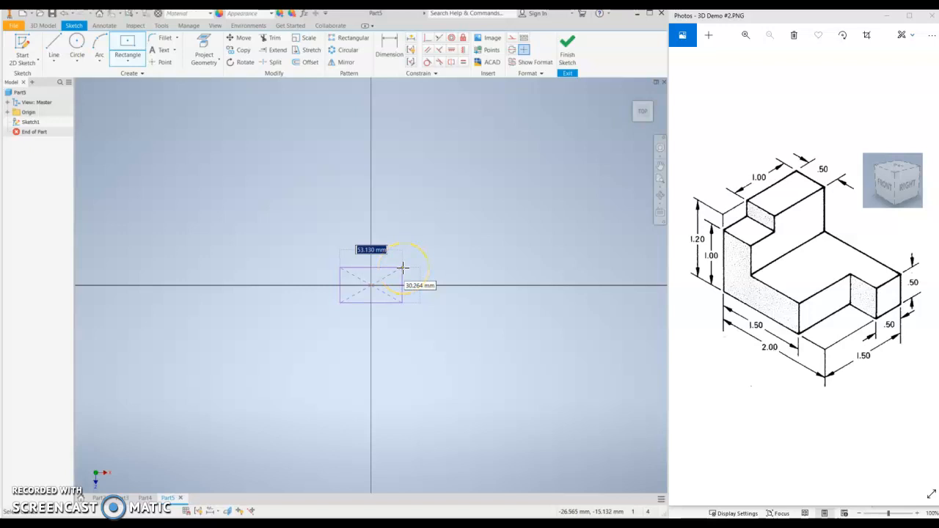
{"action": "left_click_drag", "start_coordinate": [403, 269], "coordinate": [435, 272]}
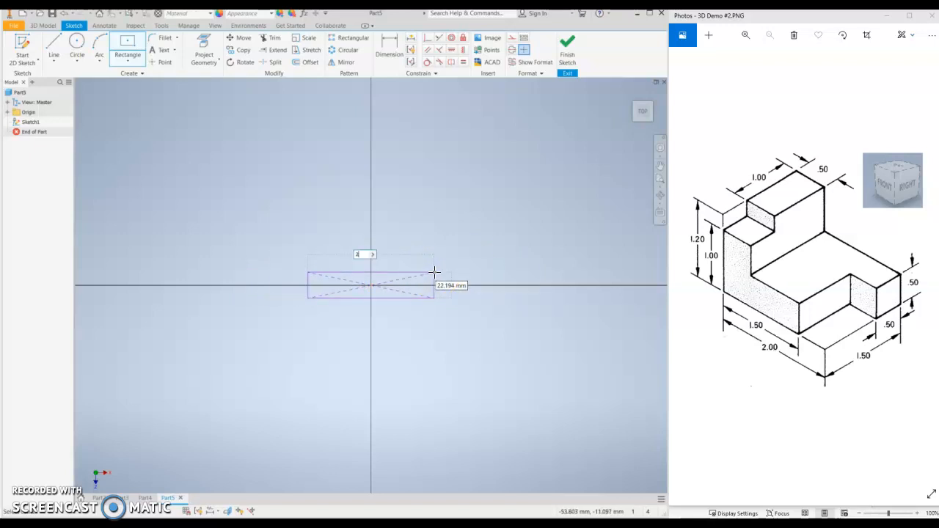
{"action": "key", "text": "Tab"}
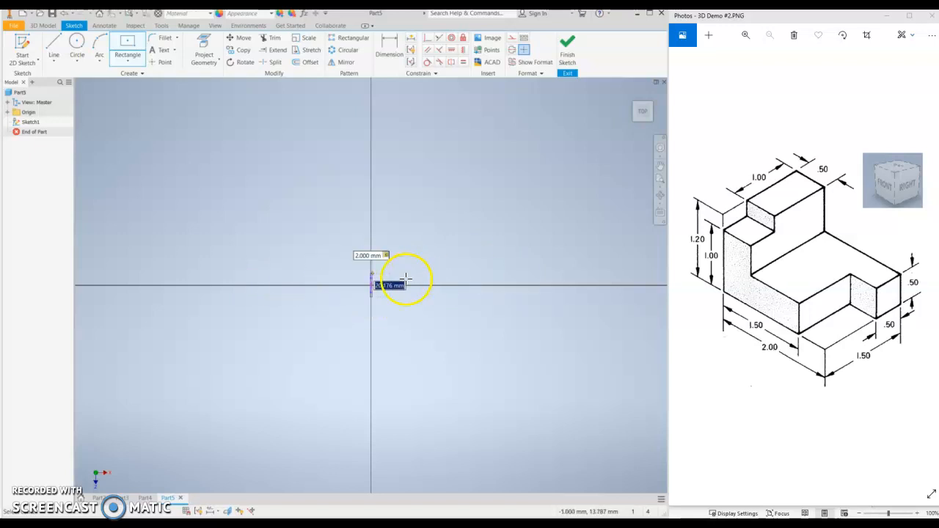
{"action": "scroll", "coordinate": [384, 281], "scroll_direction": "up", "scroll_amount": 1}
{"action": "scroll", "coordinate": [374, 285], "scroll_direction": "down", "scroll_amount": 5}
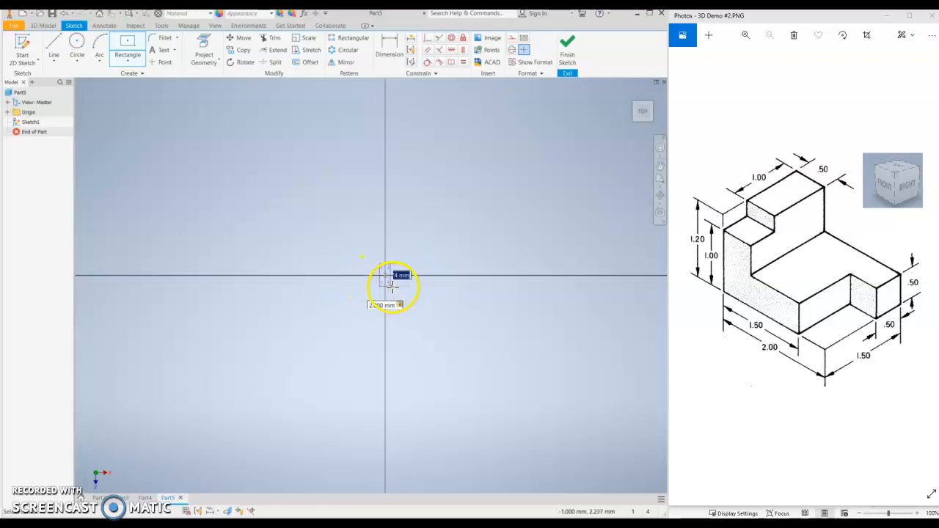
{"action": "scroll", "coordinate": [390, 277], "scroll_direction": "down", "scroll_amount": 3}
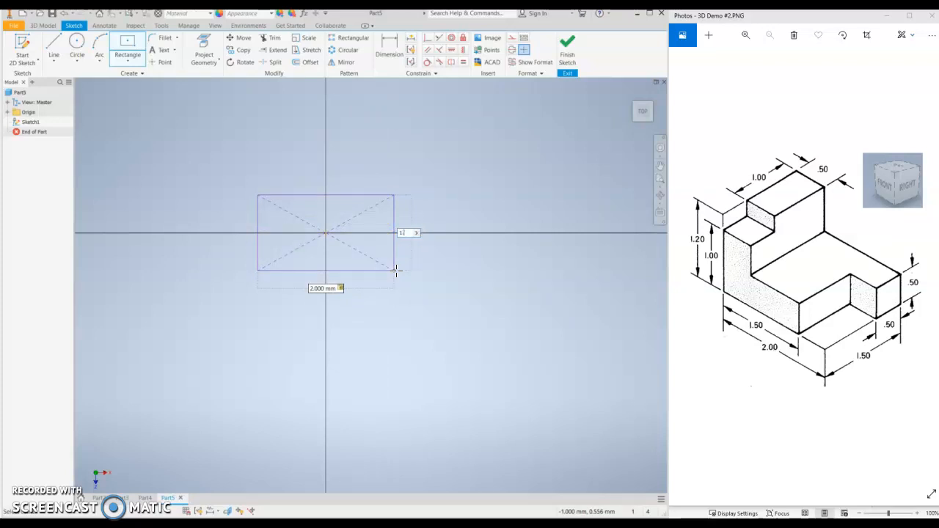
{"action": "type", "text": "1.5"}
{"action": "key", "text": "Return"}
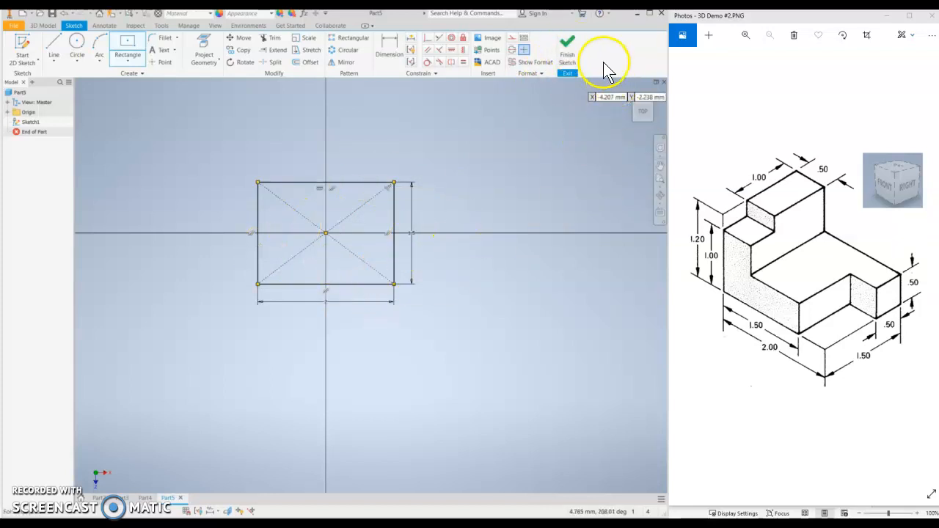
{"action": "left_click", "coordinate": [568, 48]}
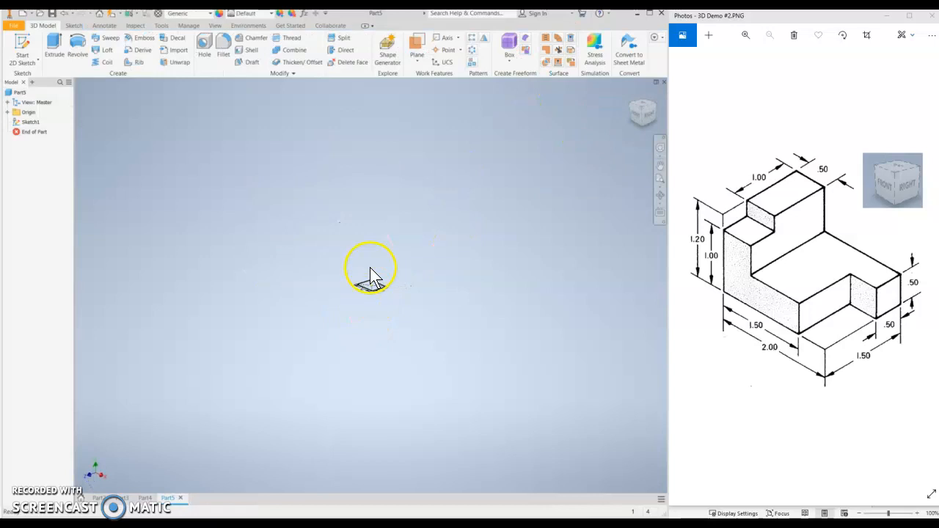
Extrude the rectangle profile upward 0.5 mm to form the base block.
{"action": "middle_click_drag", "start_coordinate": [419, 236], "coordinate": [404, 256]}
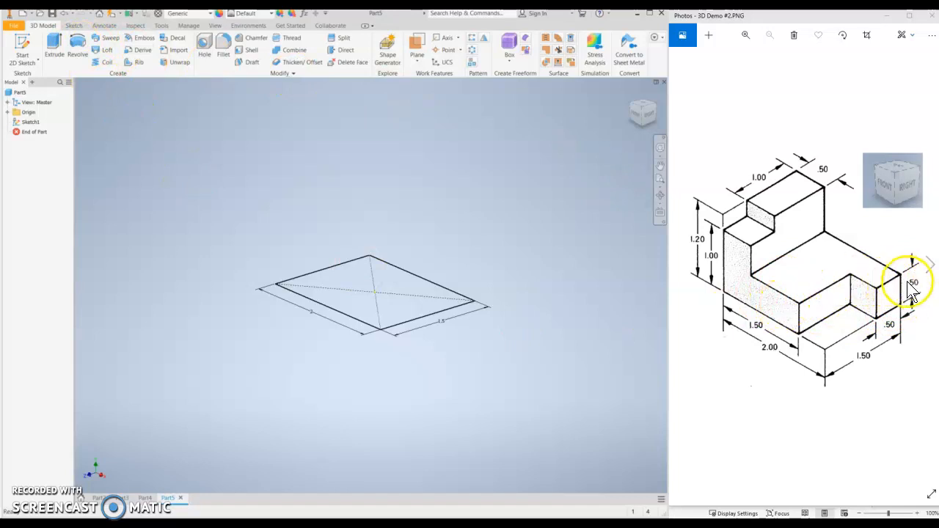
{"action": "left_click", "coordinate": [49, 45]}
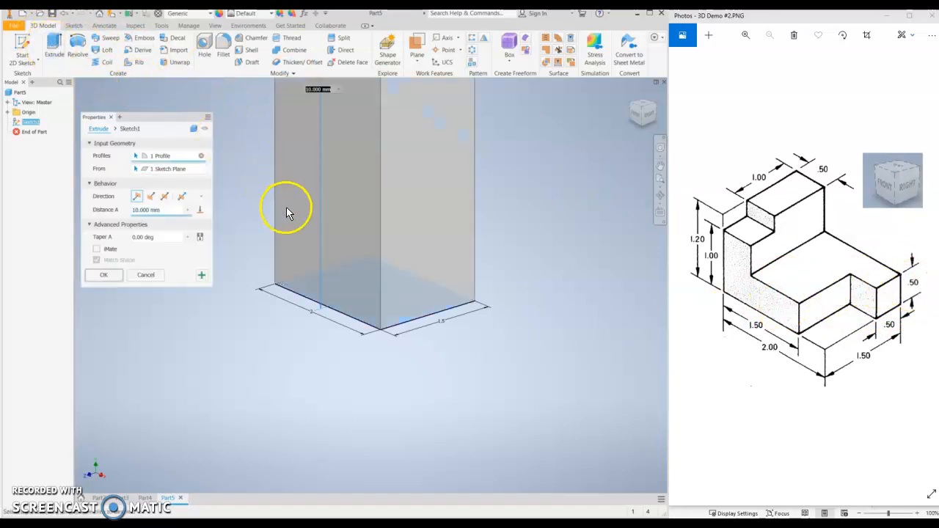
{"action": "left_click_drag", "start_coordinate": [163, 210], "coordinate": [116, 204]}
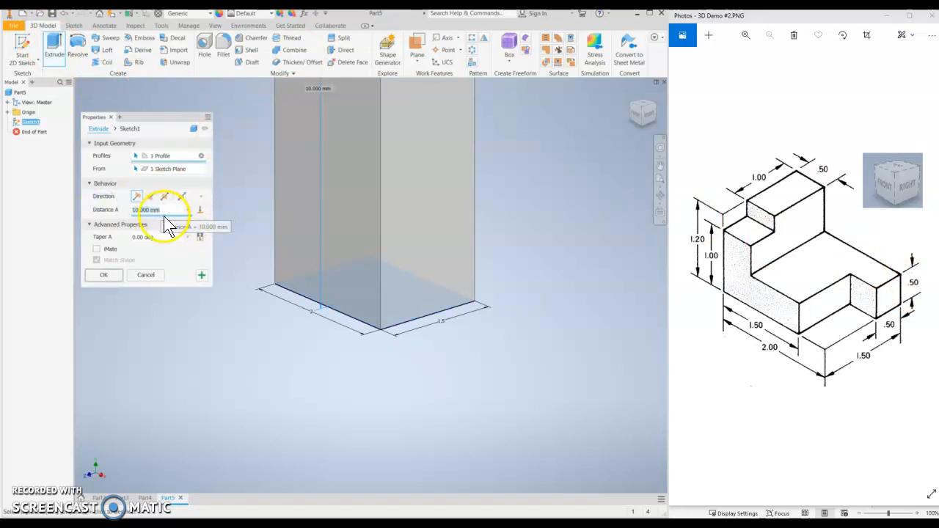
{"action": "type", "text": ".5"}
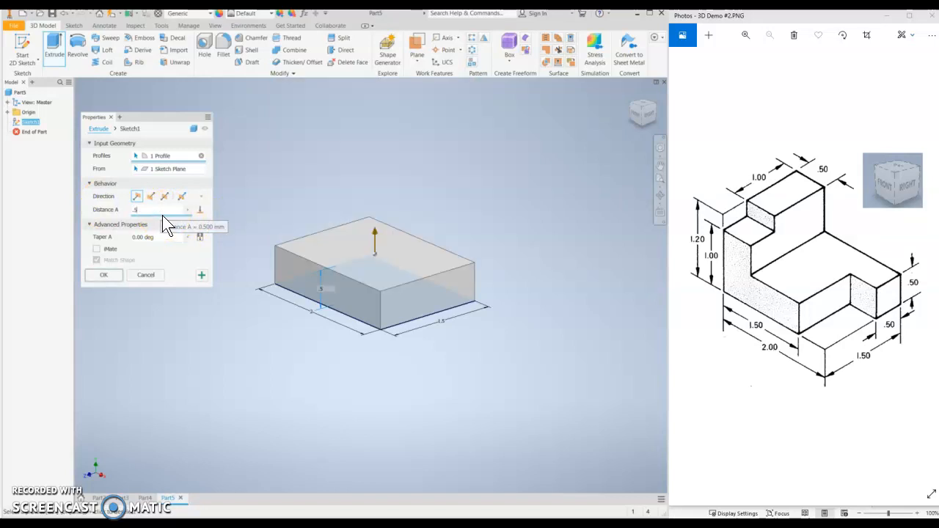
{"action": "left_click", "coordinate": [103, 276]}
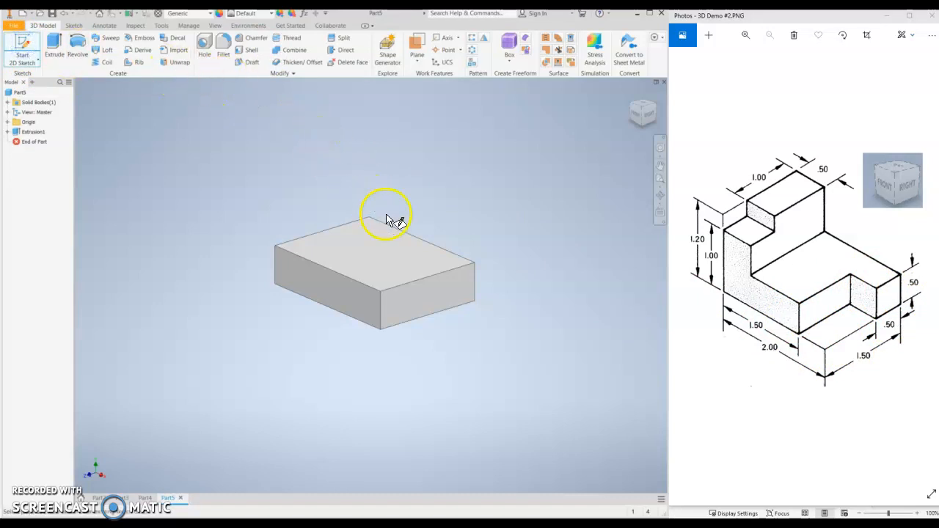
Start a 2D sketch on the block's top face, with its long side running horizontally in the top view.
{"action": "left_click", "coordinate": [383, 257]}
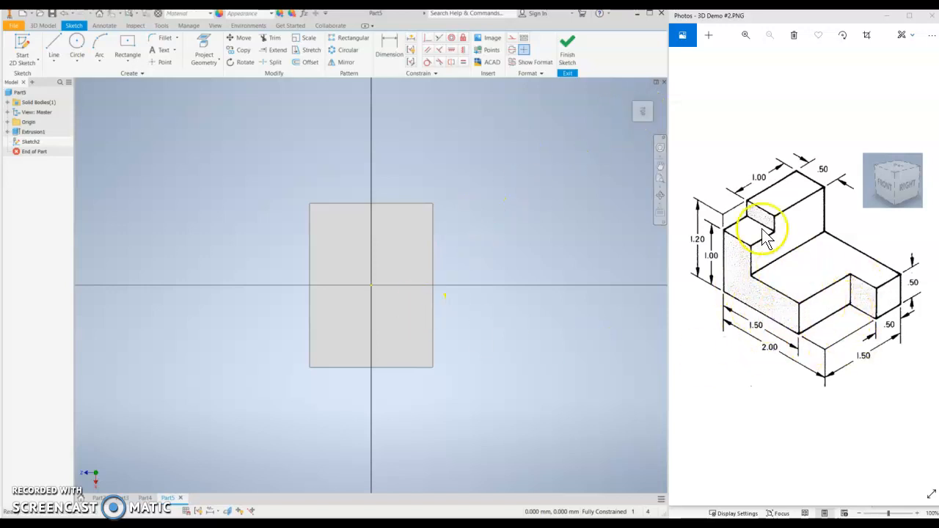
{"action": "left_click", "coordinate": [655, 91]}
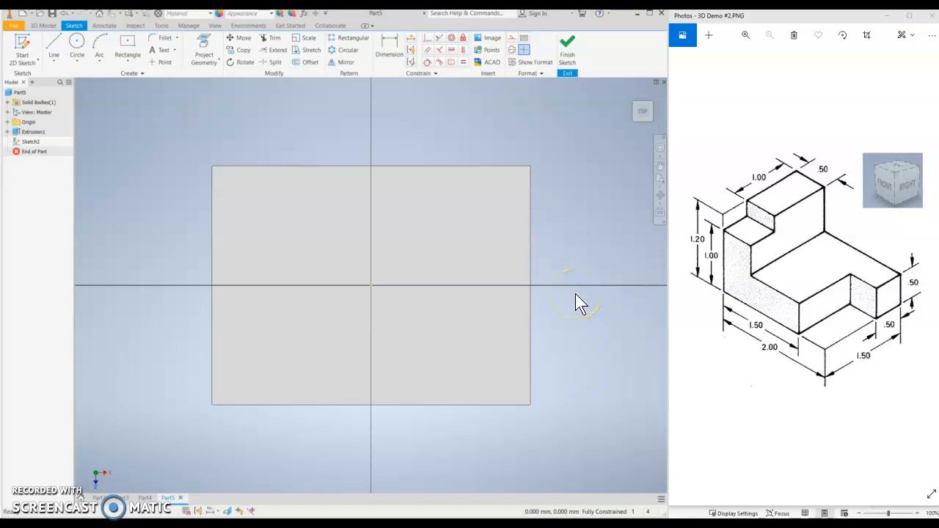
{"action": "mouse_move", "coordinate": [664, 120]}
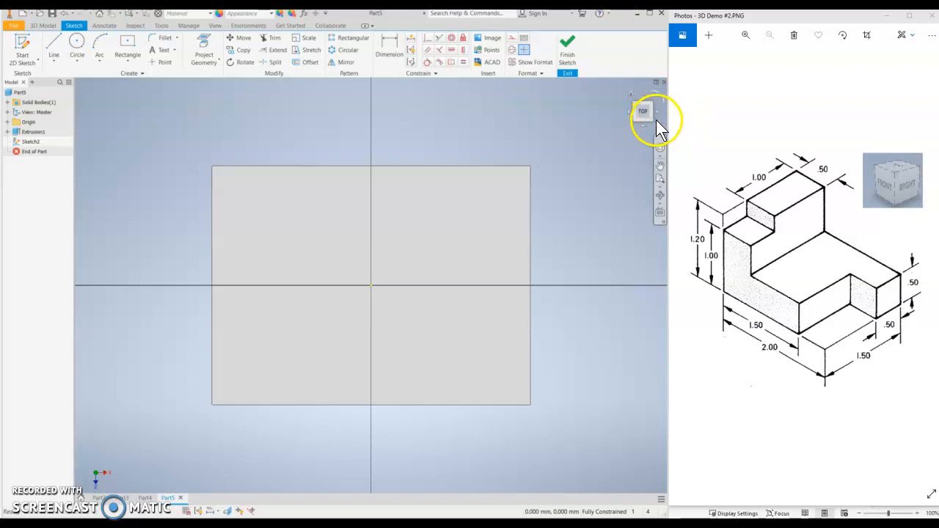
{"action": "left_click", "coordinate": [651, 121]}
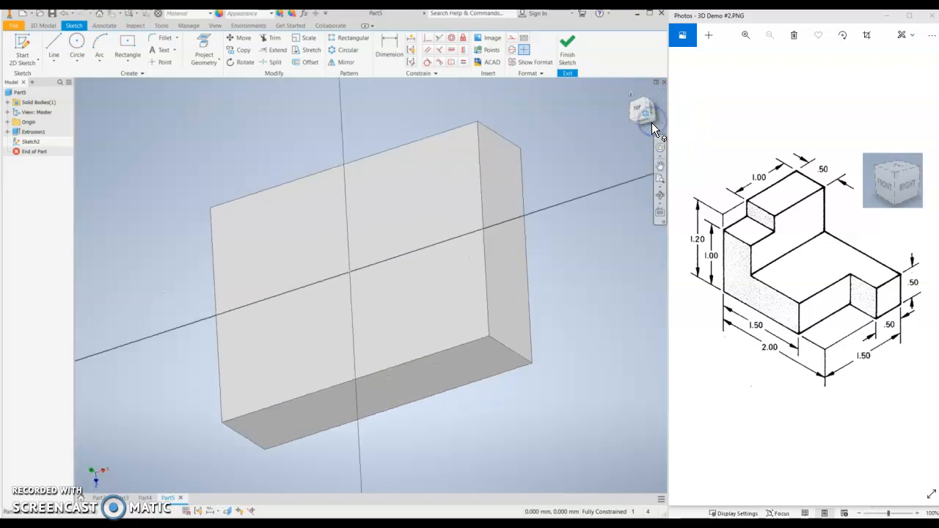
{"action": "left_click", "coordinate": [636, 108]}
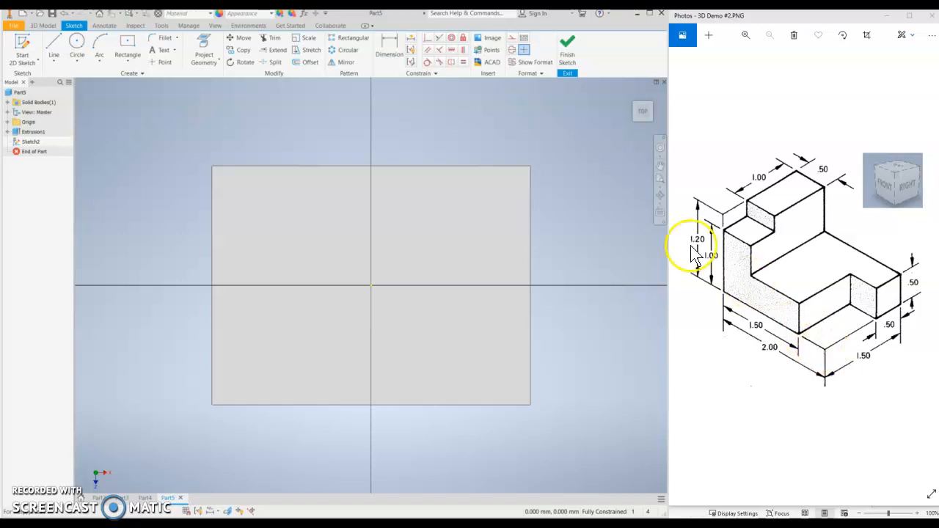
Draw a two-point rectangle from the top face's front-right corner, 0.5 mm wide and 1 mm high, and finish the sketch.
{"action": "left_click", "coordinate": [127, 63]}
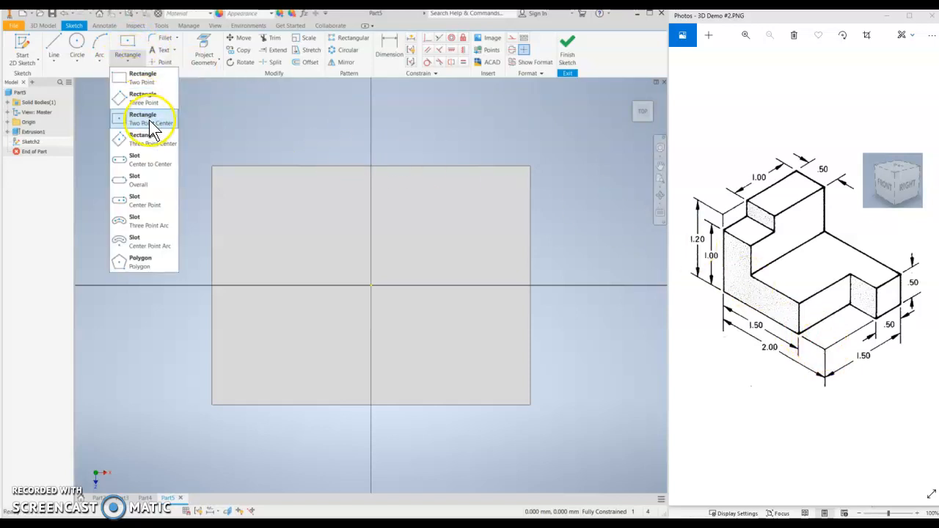
{"action": "left_click", "coordinate": [142, 78]}
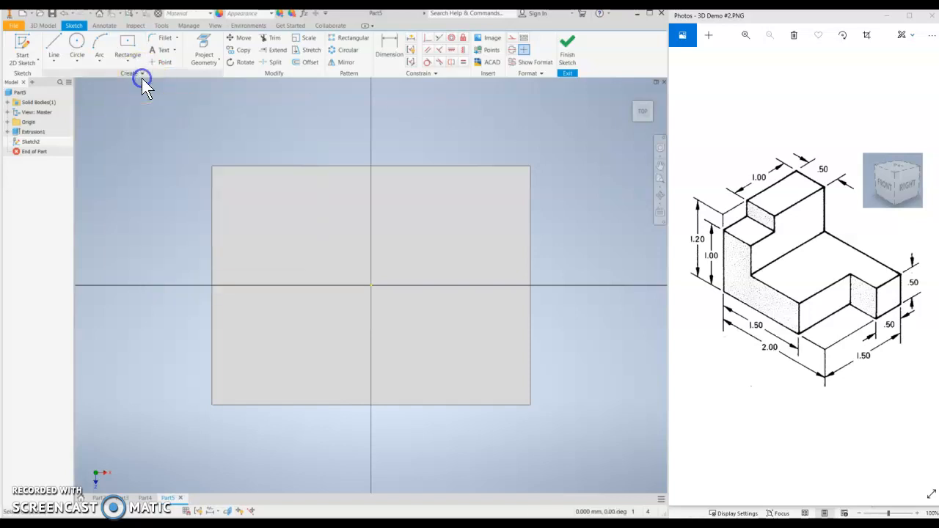
{"action": "left_click", "coordinate": [531, 404]}
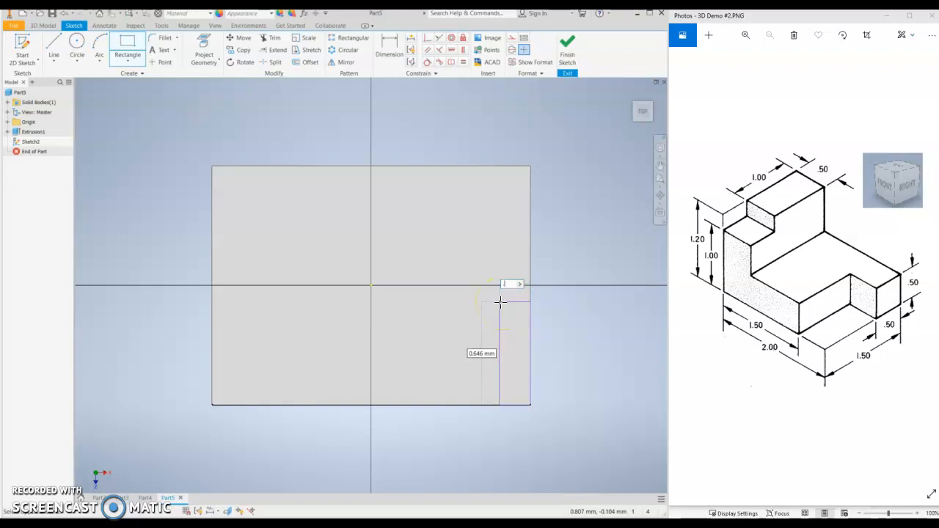
{"action": "key", "text": "Tab"}
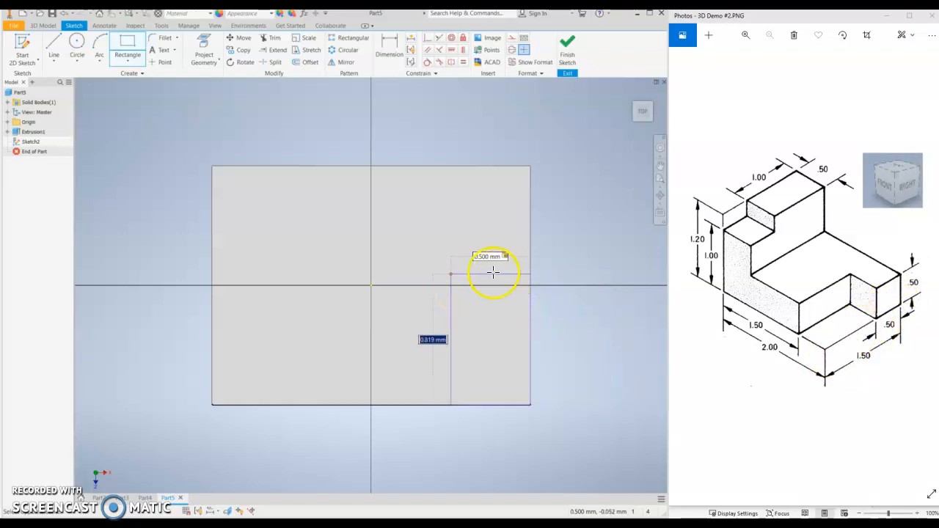
{"action": "key", "text": "Return"}
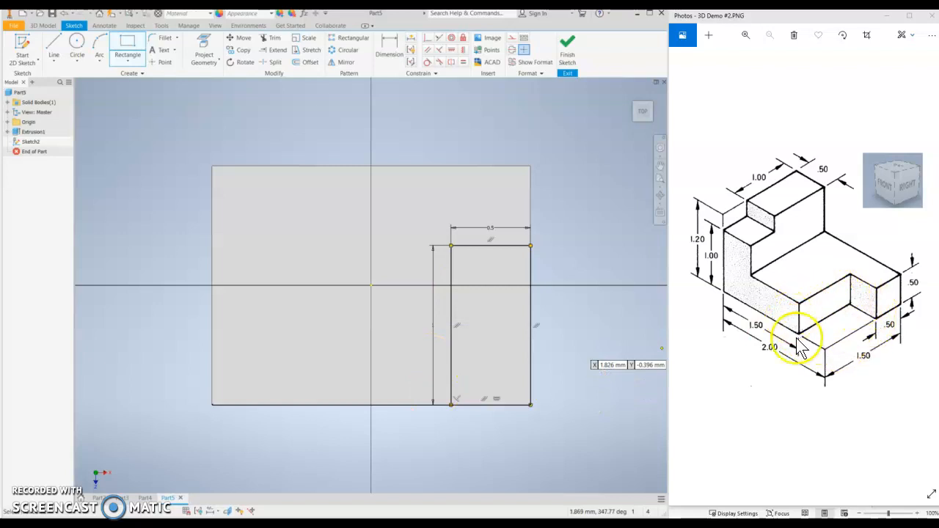
{"action": "left_click", "coordinate": [576, 59]}
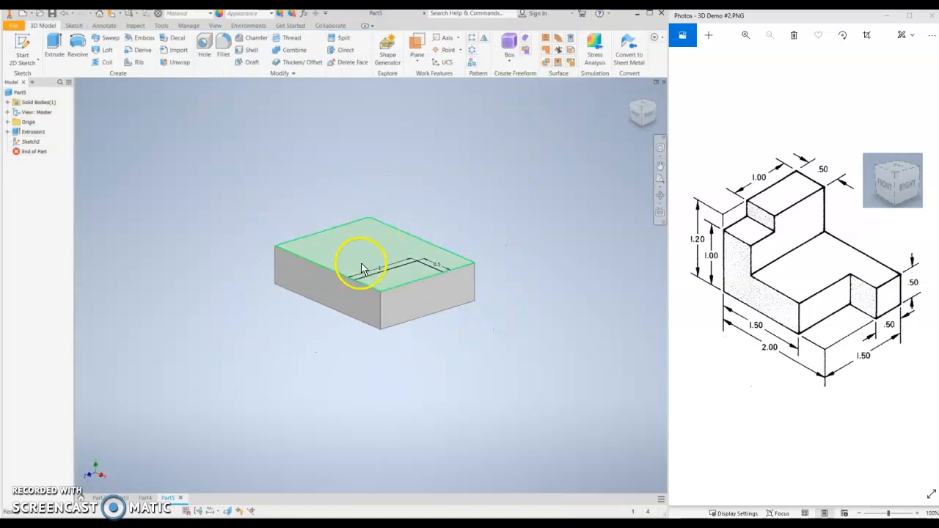
Extrude the corner rectangle downward as a Through All cut to notch the block.
{"action": "scroll", "coordinate": [363, 265], "scroll_direction": "down", "scroll_amount": 3}
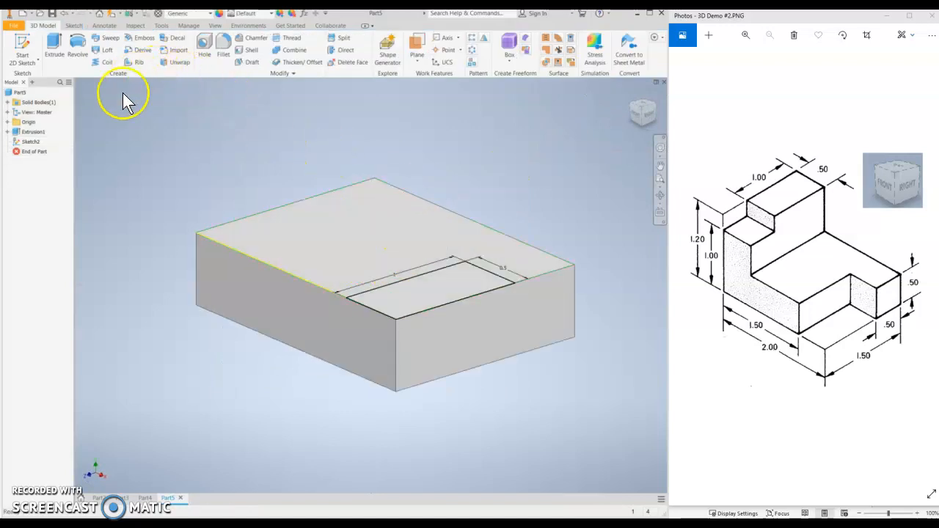
{"action": "left_click", "coordinate": [55, 46]}
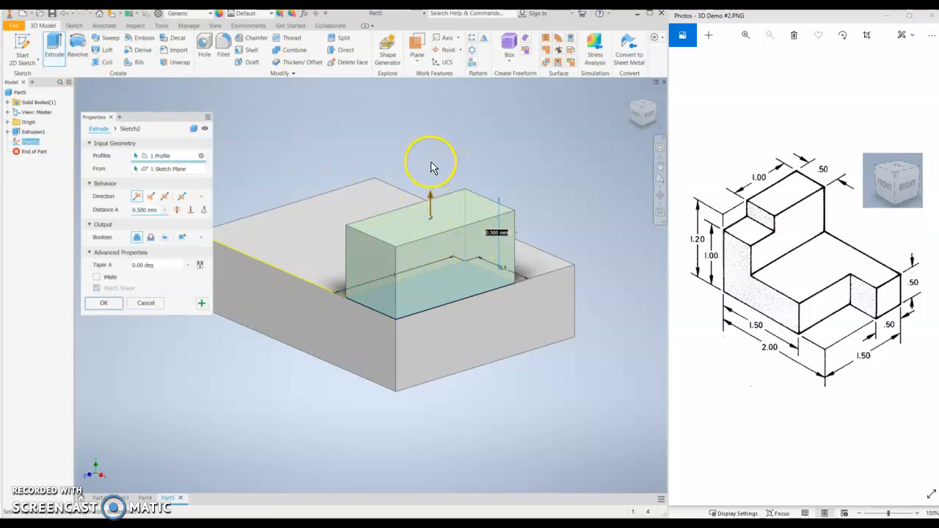
{"action": "left_click", "coordinate": [149, 237]}
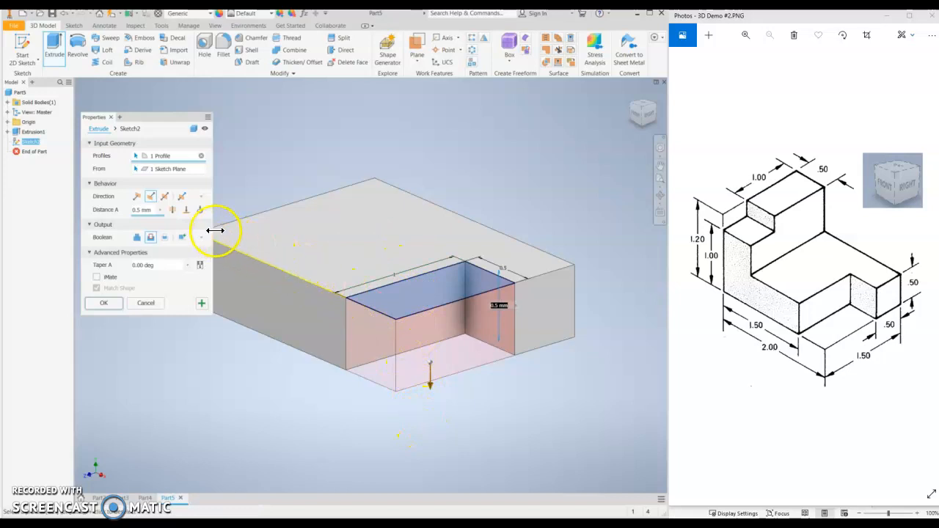
{"action": "left_click", "coordinate": [173, 209]}
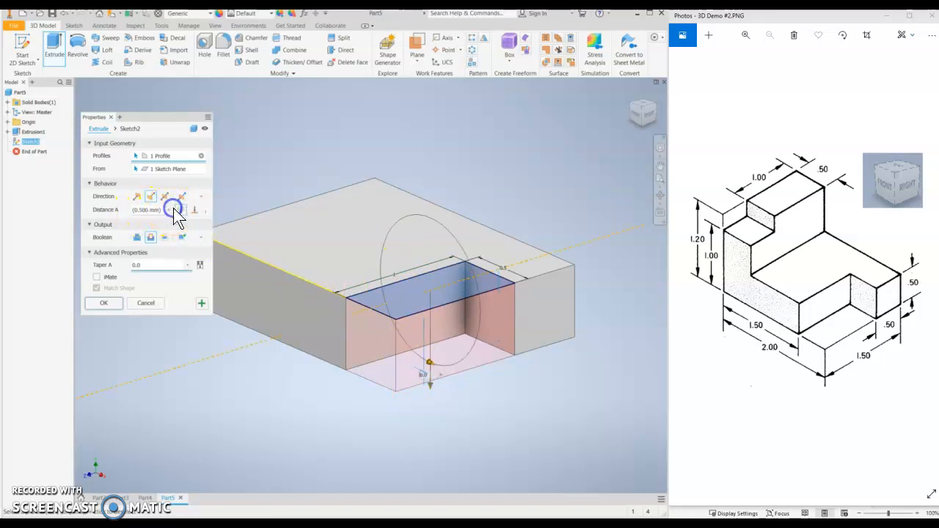
{"action": "left_click", "coordinate": [108, 304]}
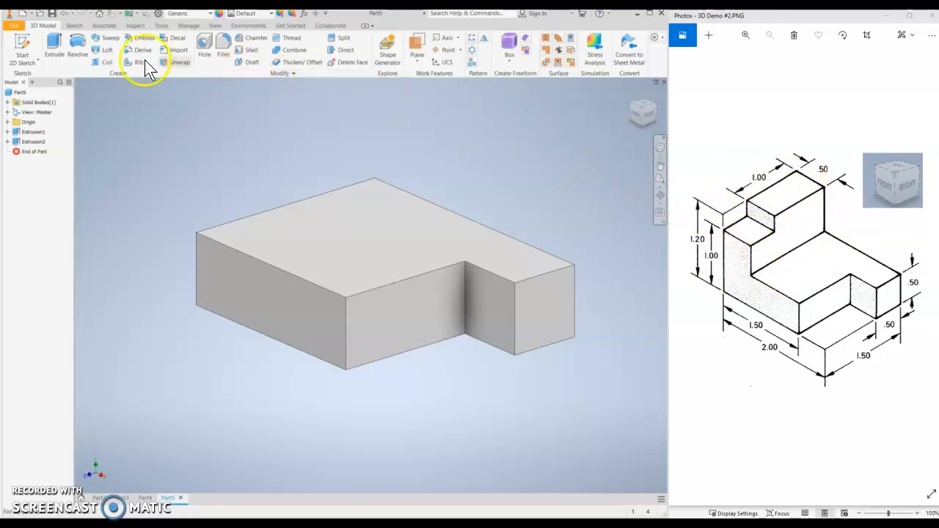
Sketch a rectangle 0.5 mm wide and 1.5 mm long along the full left edge of the base block's top face, and finish the sketch.
{"action": "left_click", "coordinate": [24, 46]}
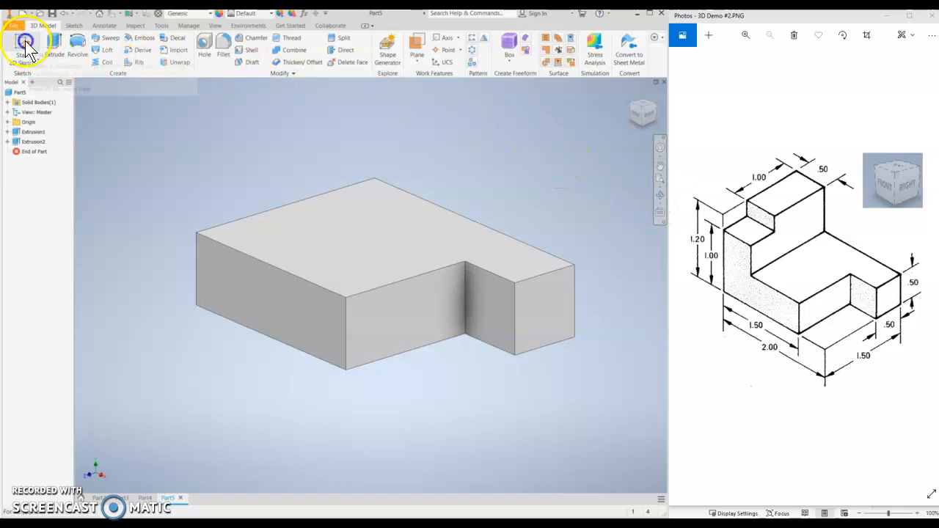
{"action": "left_click", "coordinate": [350, 224]}
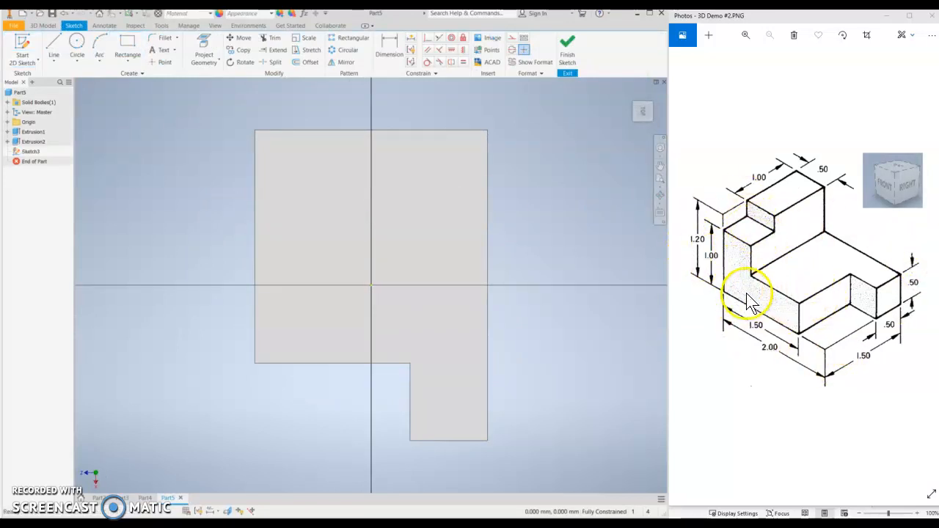
{"action": "left_click", "coordinate": [657, 94]}
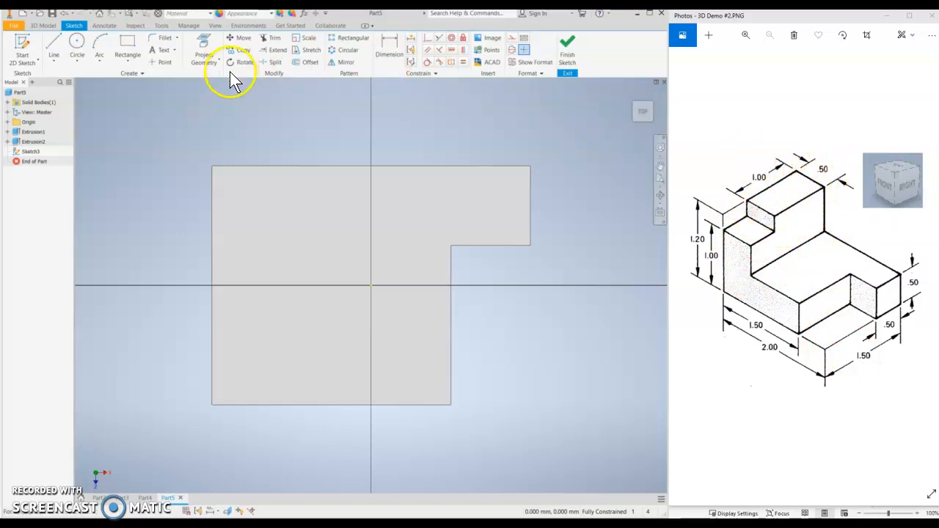
{"action": "left_click", "coordinate": [127, 41]}
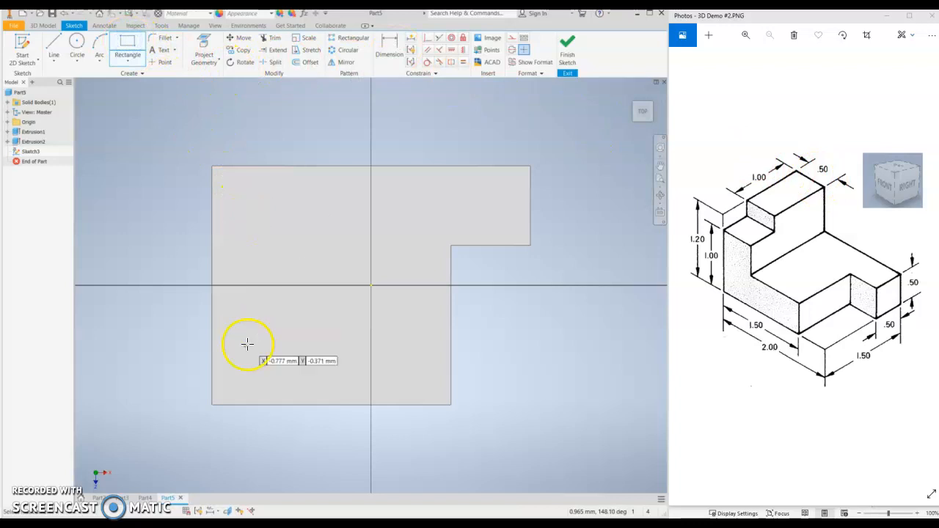
{"action": "left_click", "coordinate": [211, 166]}
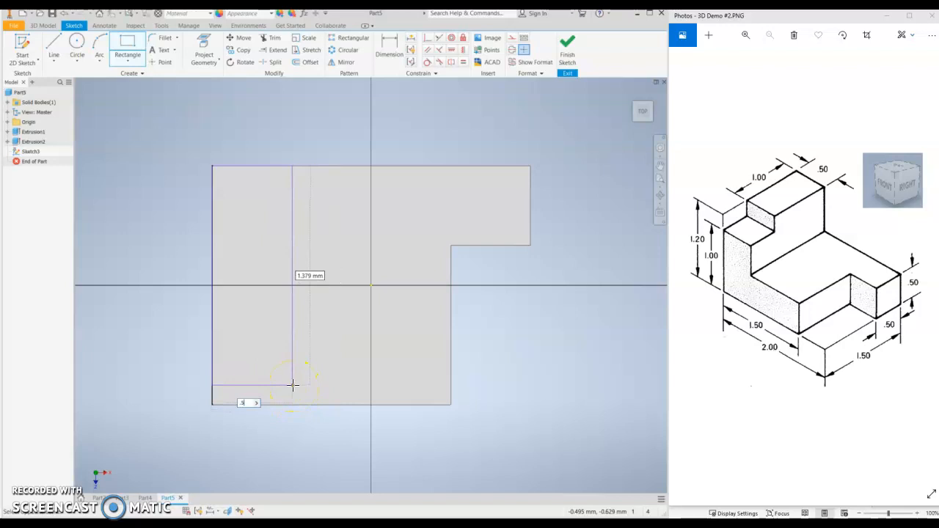
{"action": "type", "text": ".5"}
{"action": "key", "text": "Tab"}
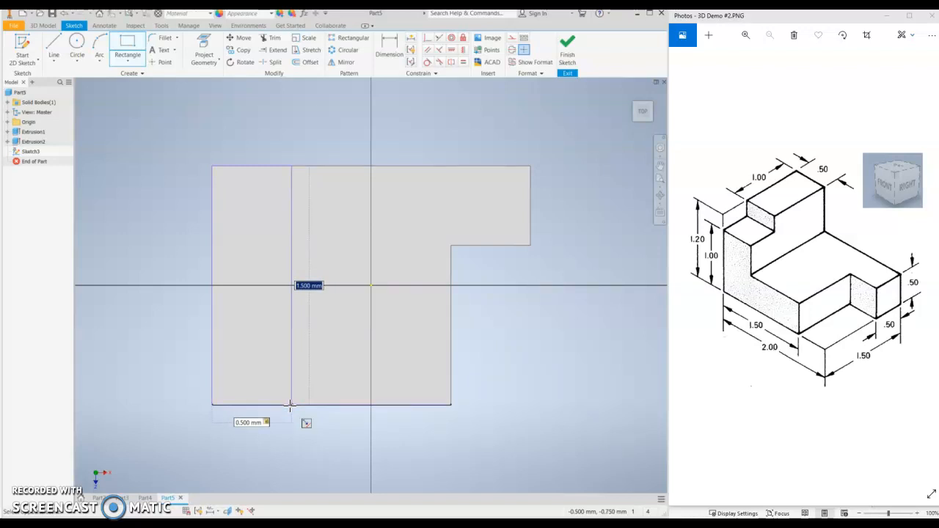
{"action": "left_click", "coordinate": [290, 404]}
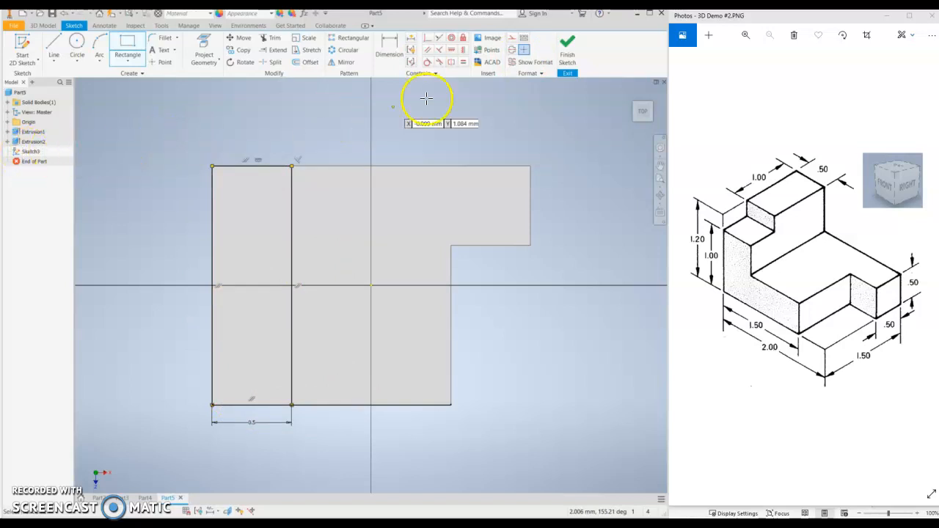
{"action": "left_click", "coordinate": [569, 47]}
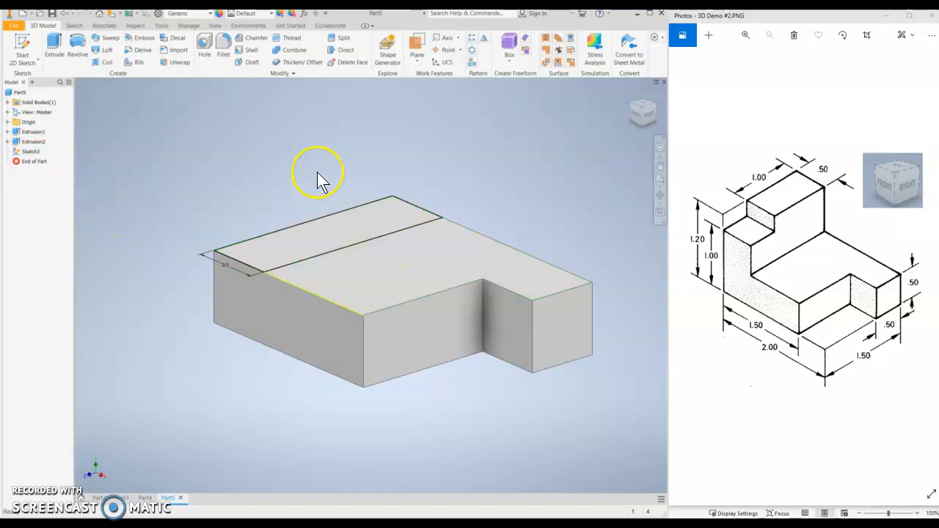
Extrude the left-edge rectangle upward 0.5 mm, joined to the base block.
{"action": "left_click", "coordinate": [55, 47]}
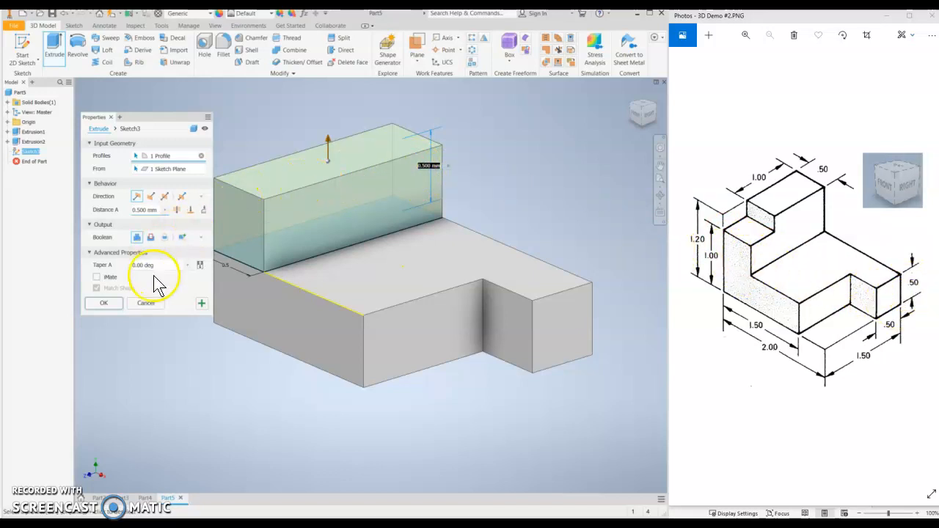
{"action": "left_click", "coordinate": [105, 303]}
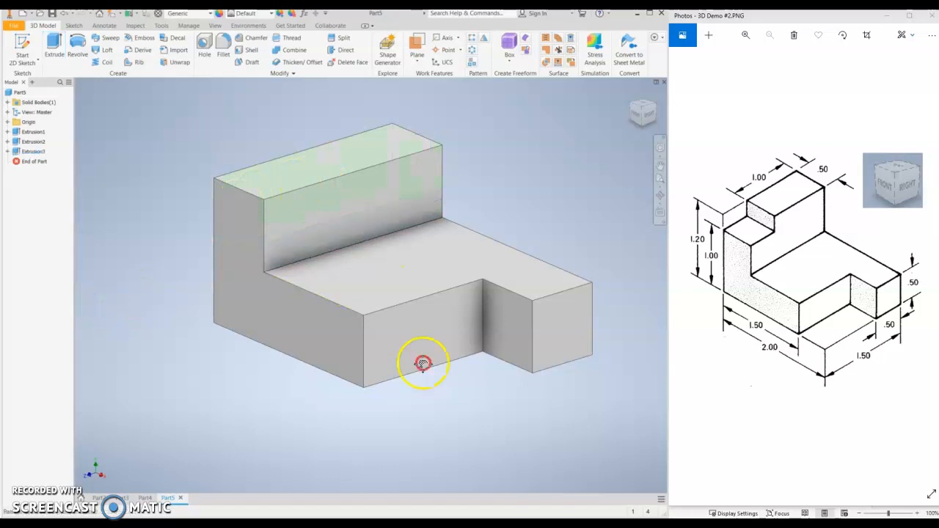
{"action": "middle_click_drag", "start_coordinate": [423, 363], "coordinate": [170, 328]}
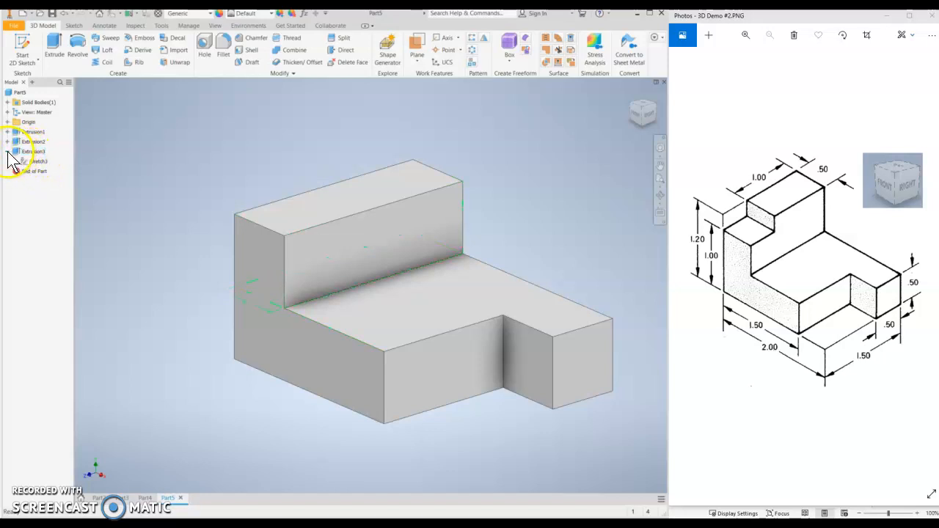
{"action": "left_click", "coordinate": [8, 151]}
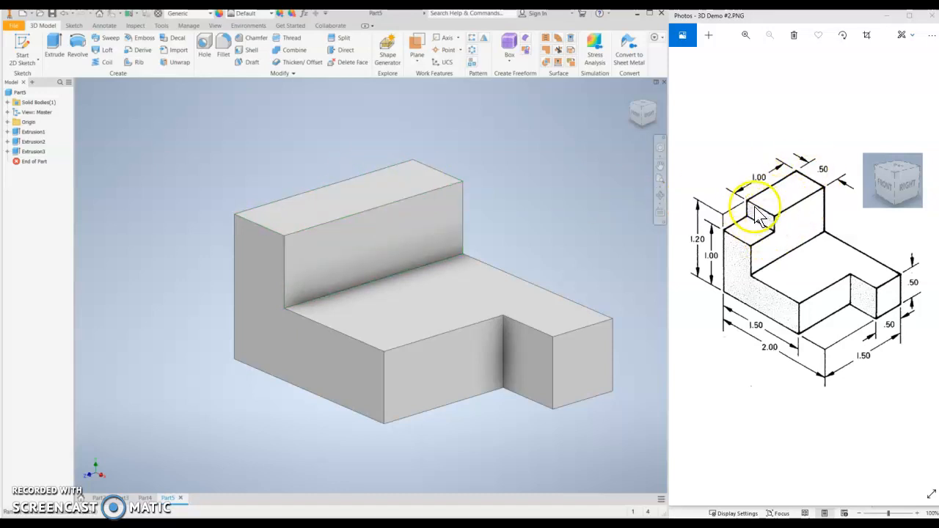
Sketch a rectangle 0.5 mm wide and 1 mm long from the back-left corner of the raised wall's top face, and finish the sketch.
{"action": "left_click", "coordinate": [24, 47]}
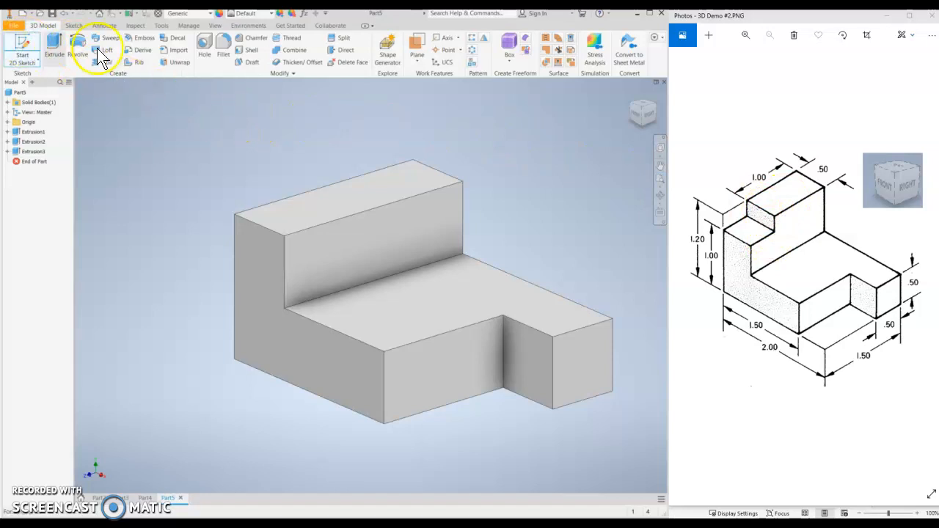
{"action": "left_click", "coordinate": [388, 193]}
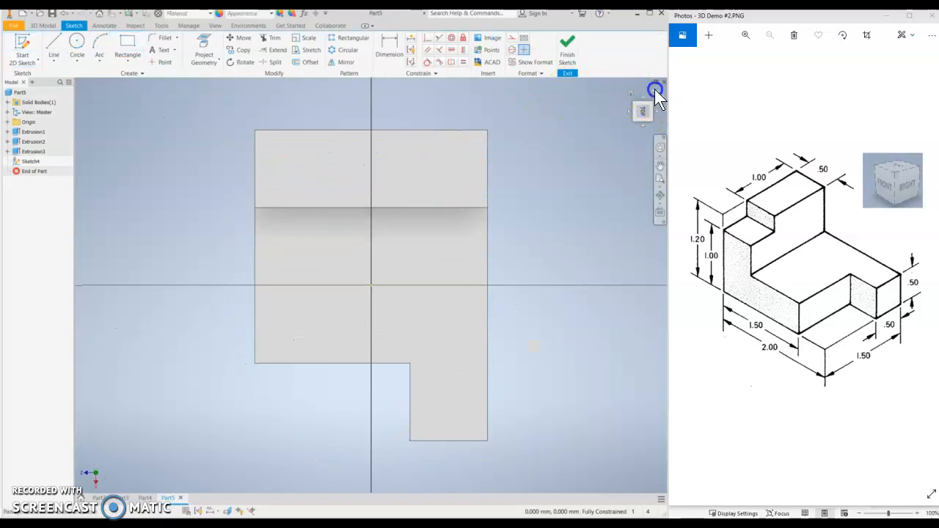
{"action": "left_click", "coordinate": [654, 89]}
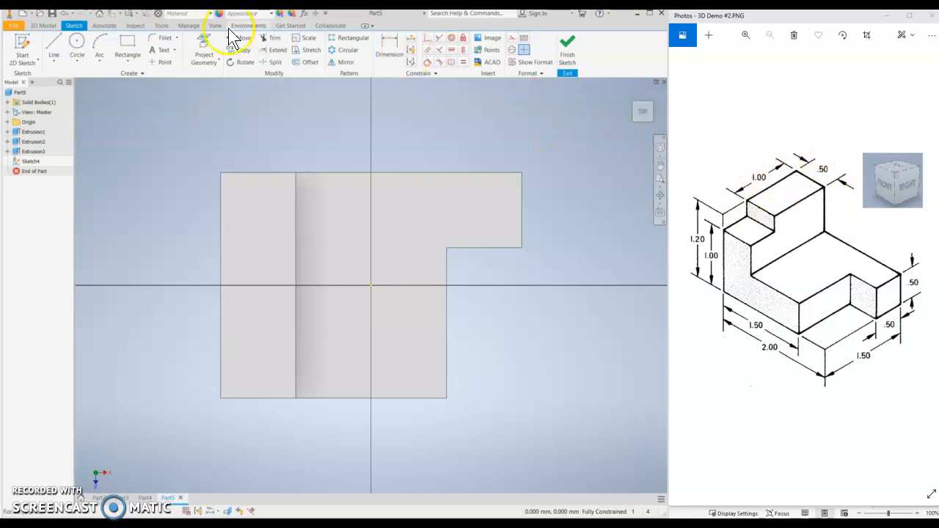
{"action": "left_click", "coordinate": [129, 40]}
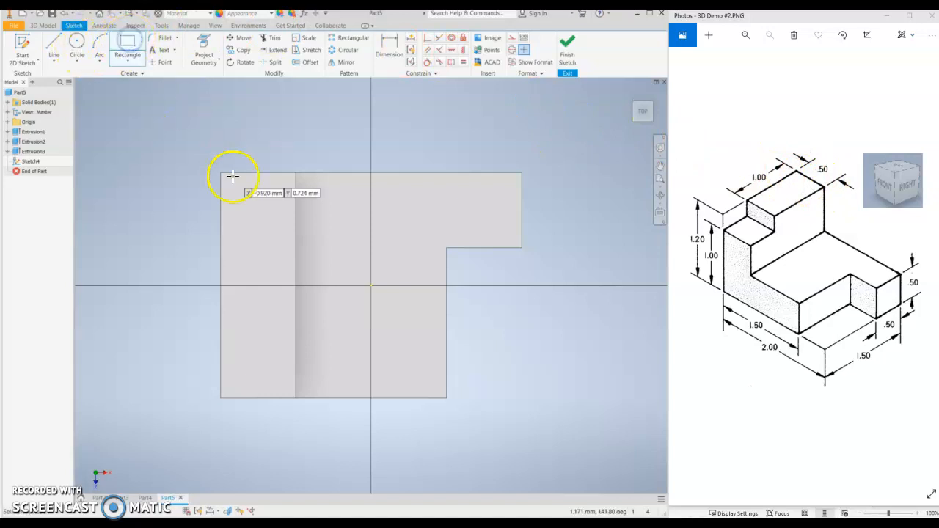
{"action": "left_click", "coordinate": [222, 174]}
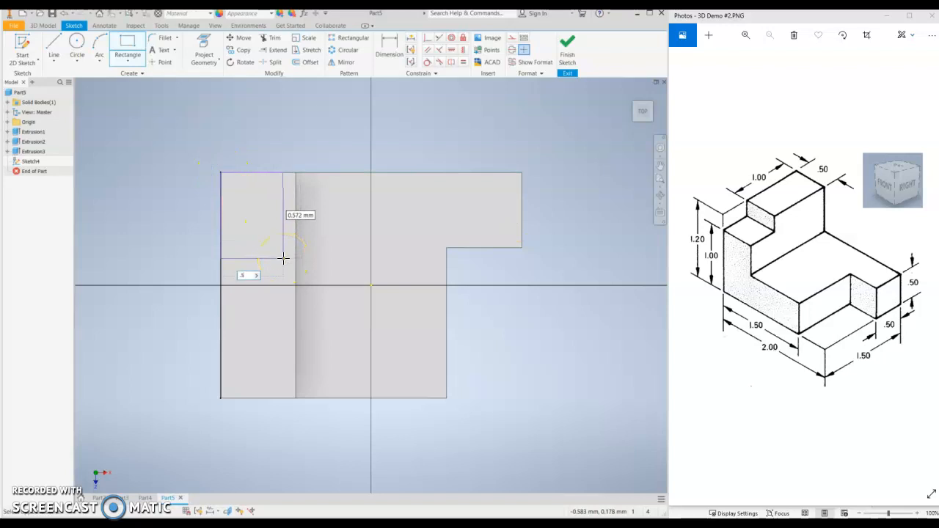
{"action": "type", "text": ".5"}
{"action": "key", "text": "Tab"}
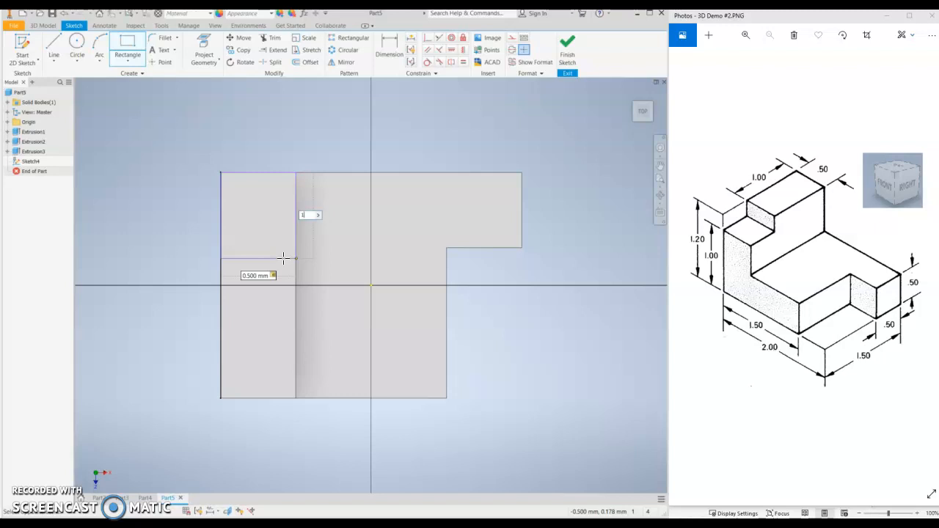
{"action": "type", "text": "1"}
{"action": "key", "text": "Return"}
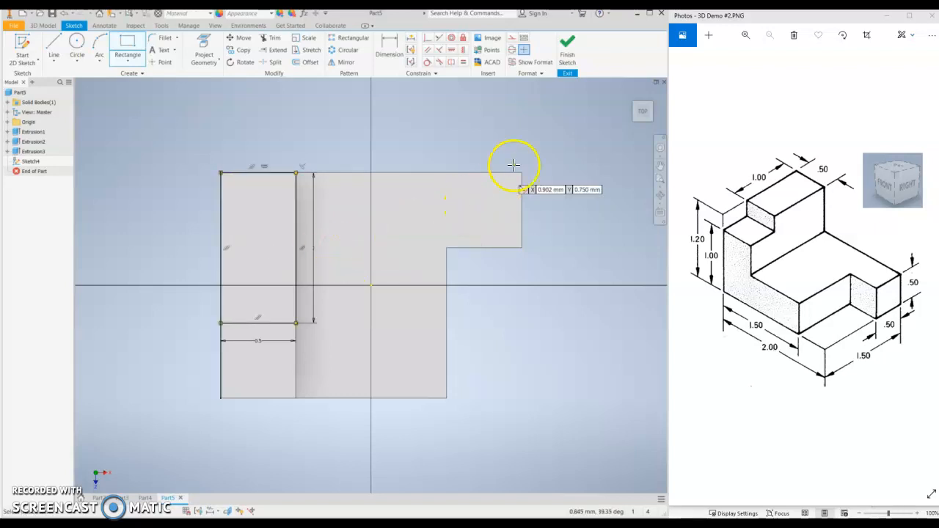
{"action": "left_click", "coordinate": [572, 65]}
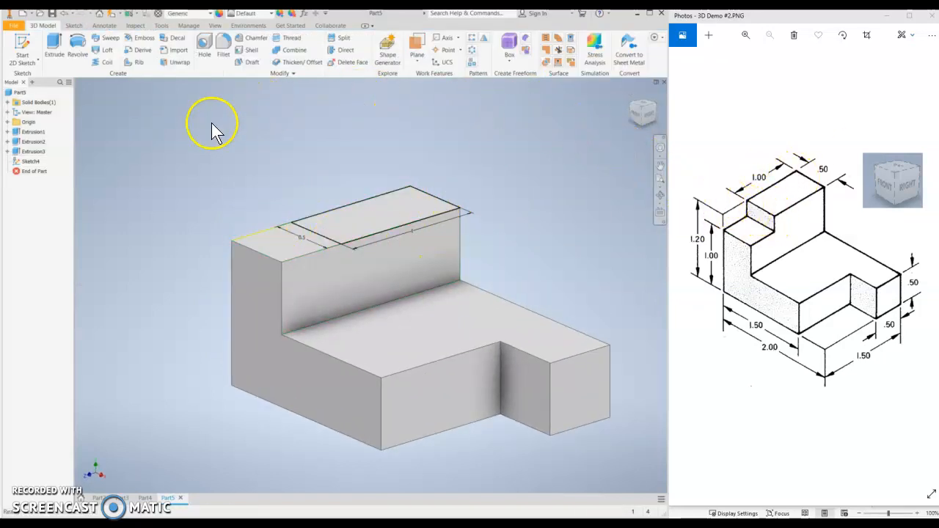
Extrude the rectangle on the raised wall upward 0.2 mm, joined to the solid.
{"action": "left_click", "coordinate": [54, 45]}
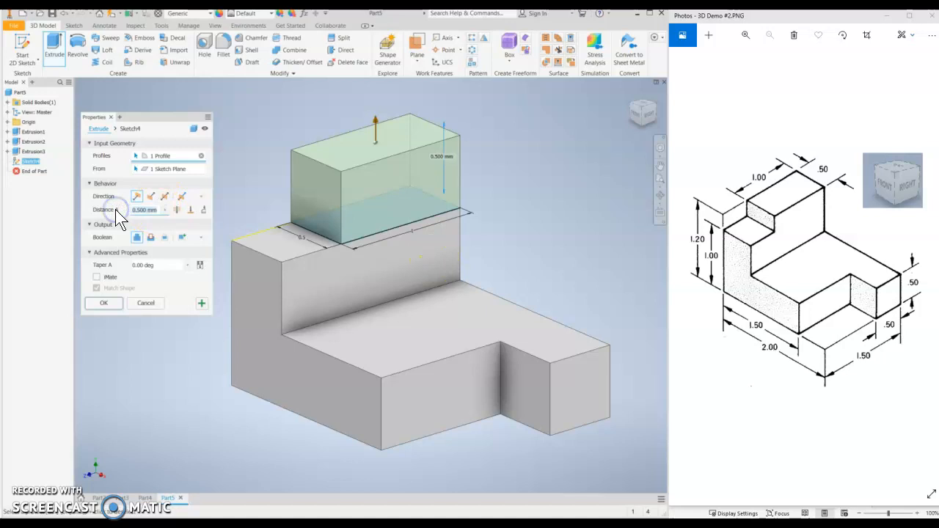
{"action": "key", "text": "BackSpace"}
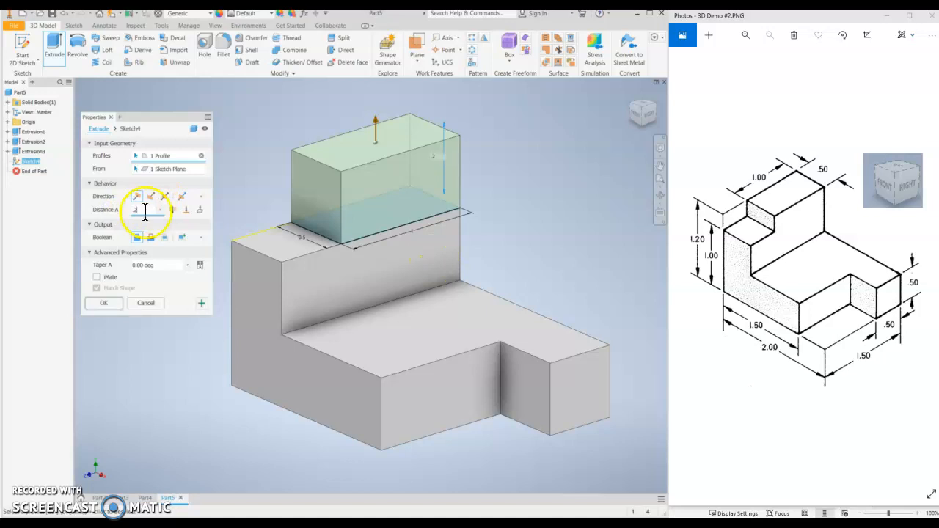
{"action": "type", "text": ".2"}
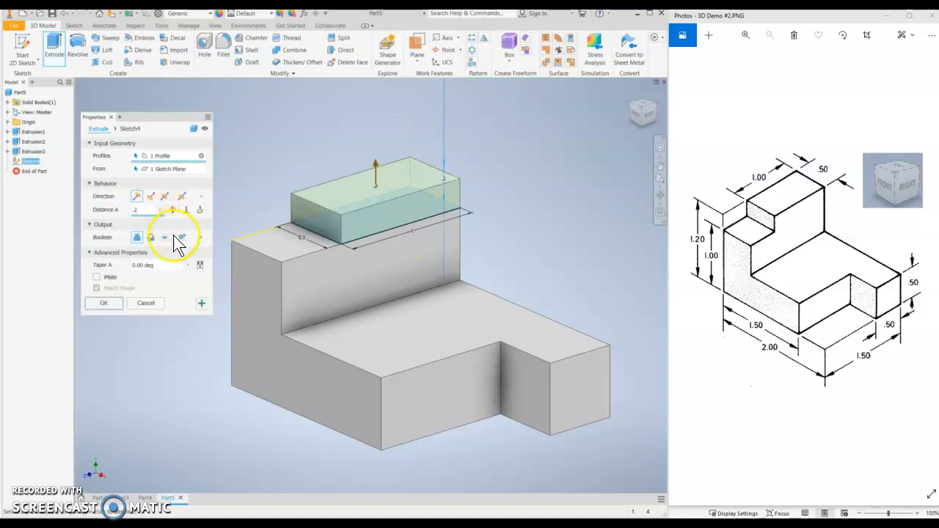
{"action": "left_click", "coordinate": [110, 302]}
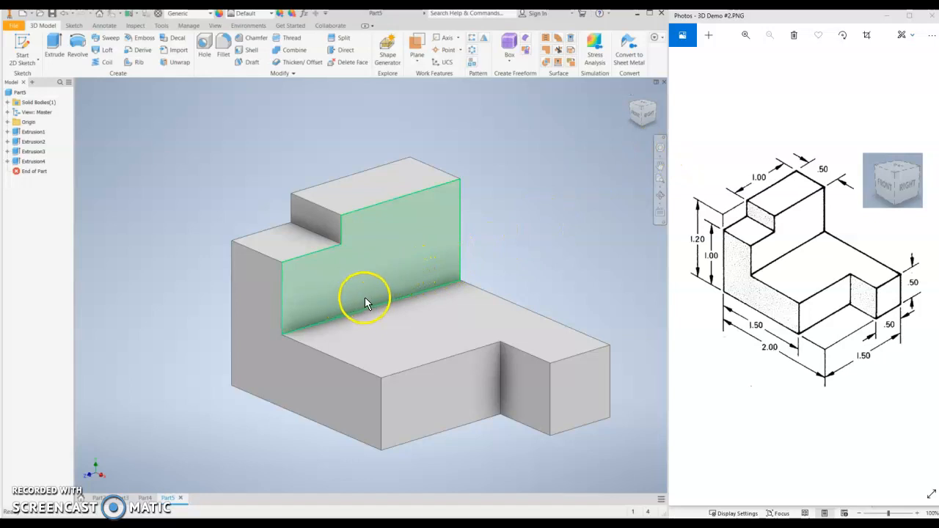
Compare the finished block with the reference drawing and examine its extrusions, the base sketch and their available editing commands.
{"action": "middle_click_drag", "start_coordinate": [300, 327], "coordinate": [534, 383], "text": "shift"}
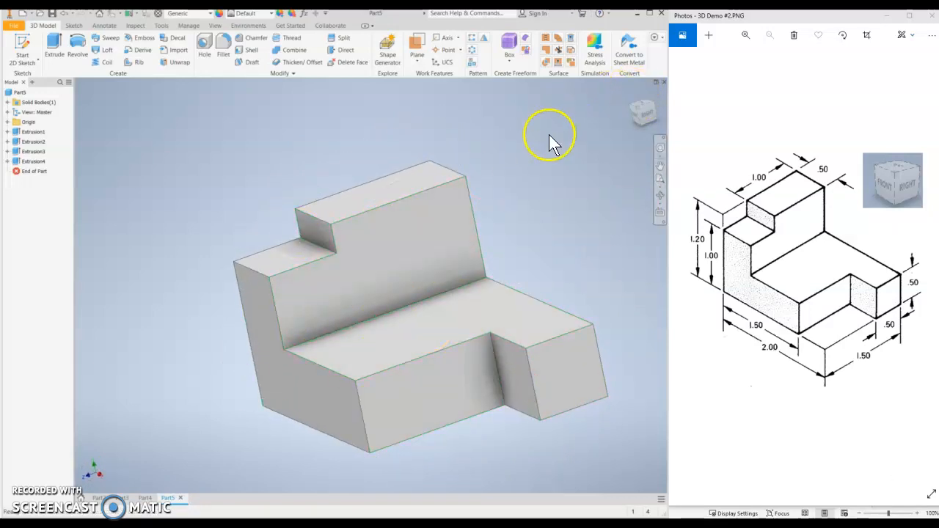
{"action": "left_click", "coordinate": [631, 94]}
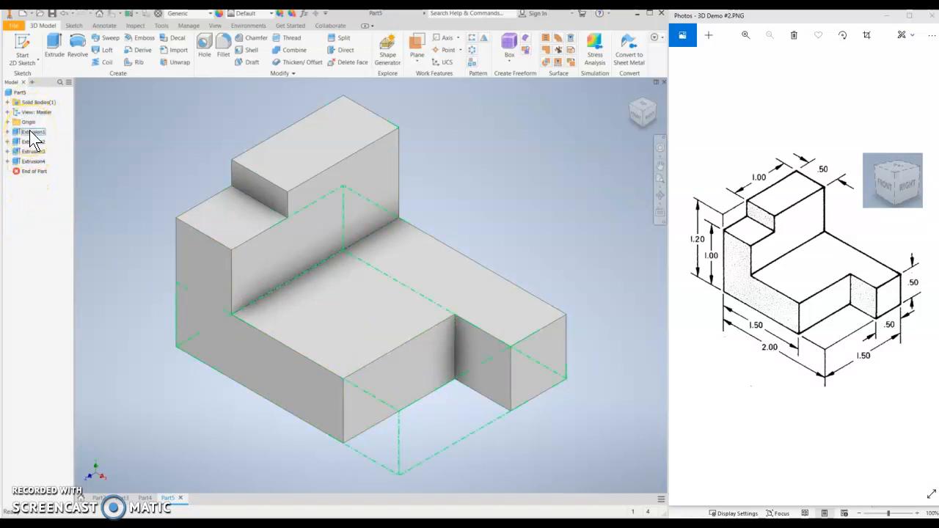
{"action": "left_click", "coordinate": [7, 132]}
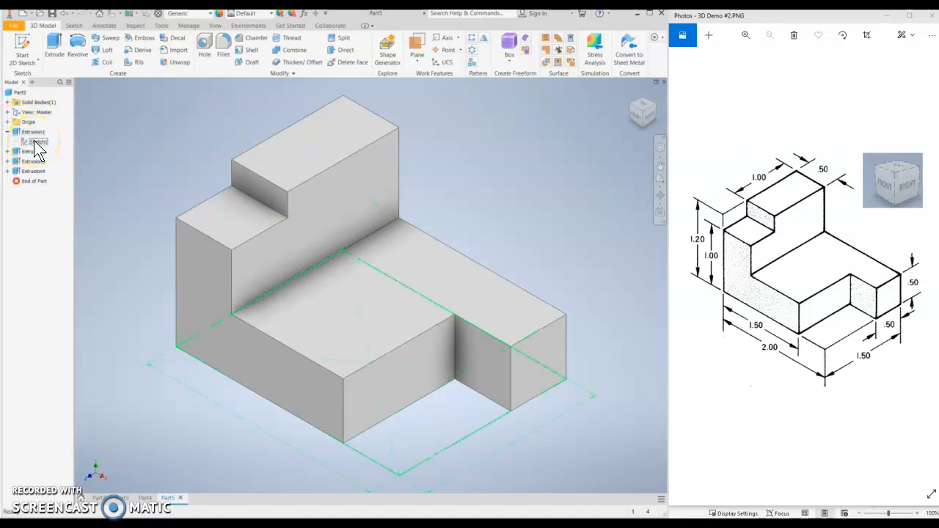
{"action": "right_click", "coordinate": [33, 140]}
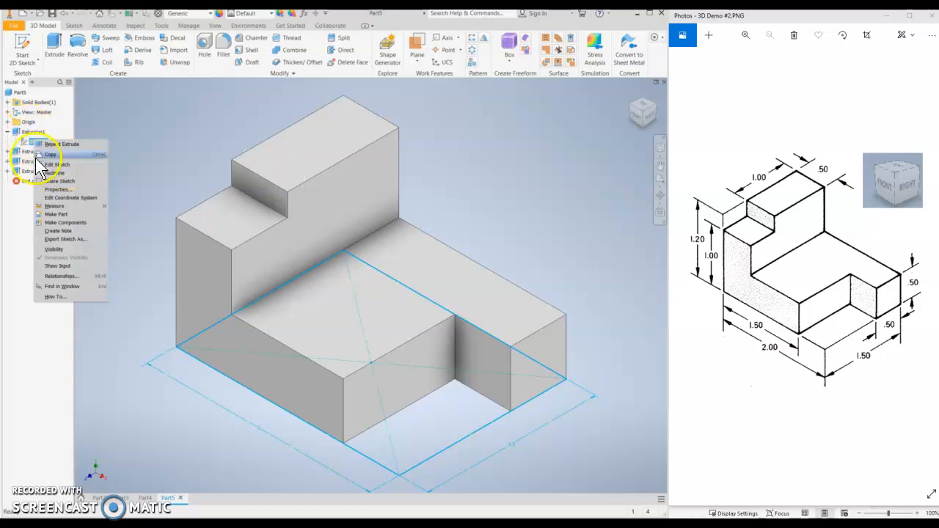
{"action": "left_click", "coordinate": [30, 130]}
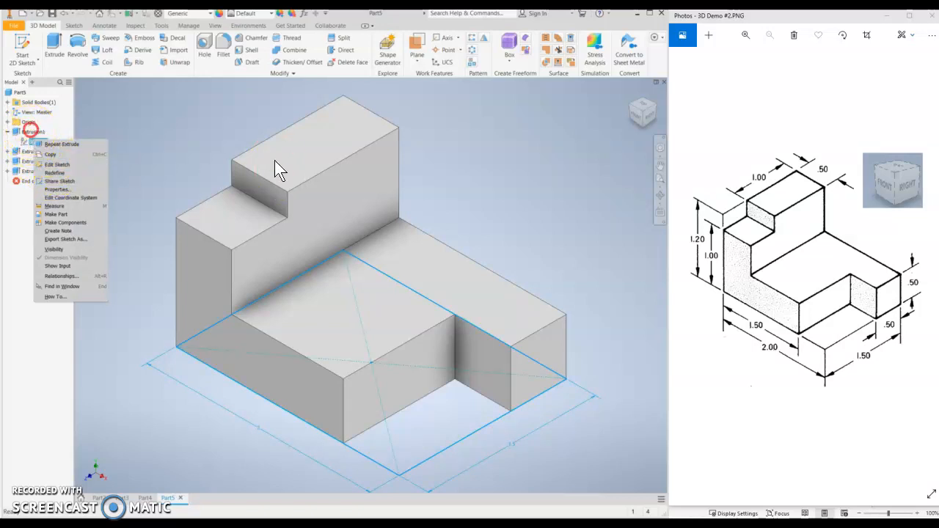
{"action": "right_click", "coordinate": [30, 131]}
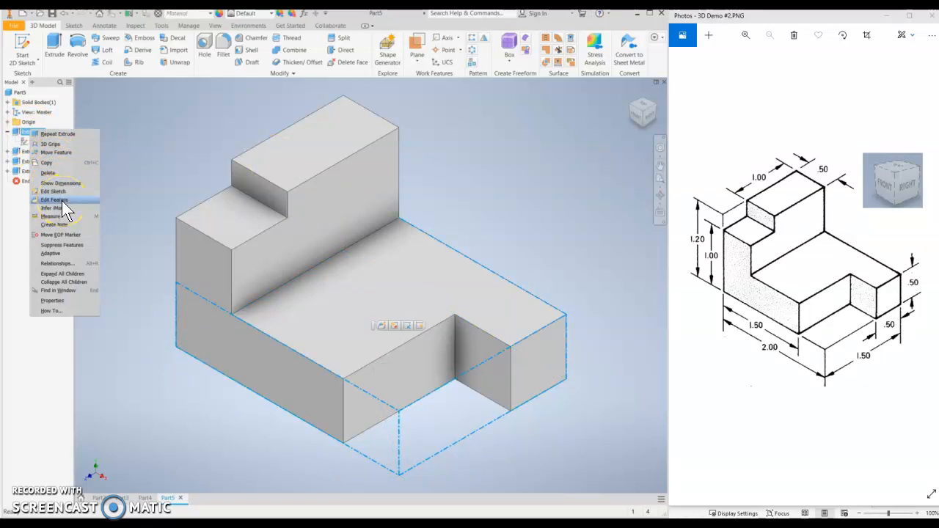
{"action": "left_click", "coordinate": [123, 120]}
{"action": "left_click", "coordinate": [6, 131]}
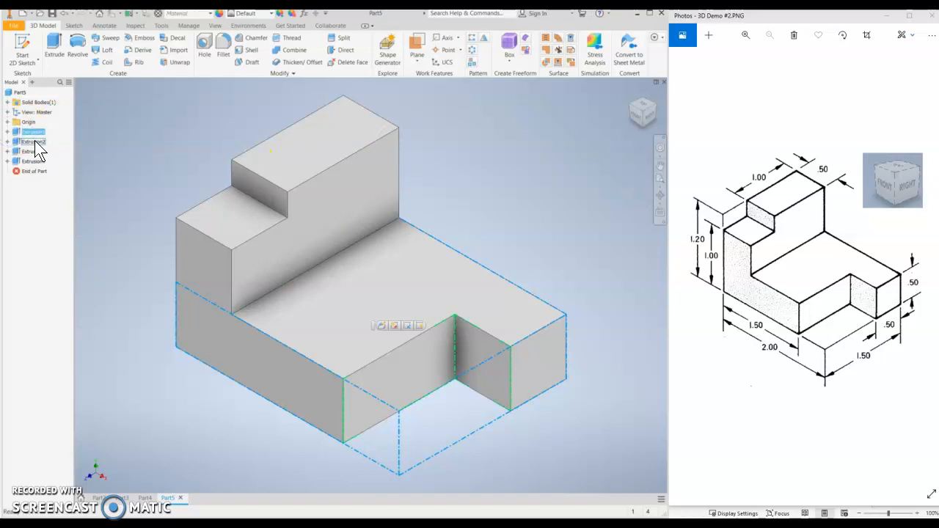
{"action": "left_click", "coordinate": [33, 152]}
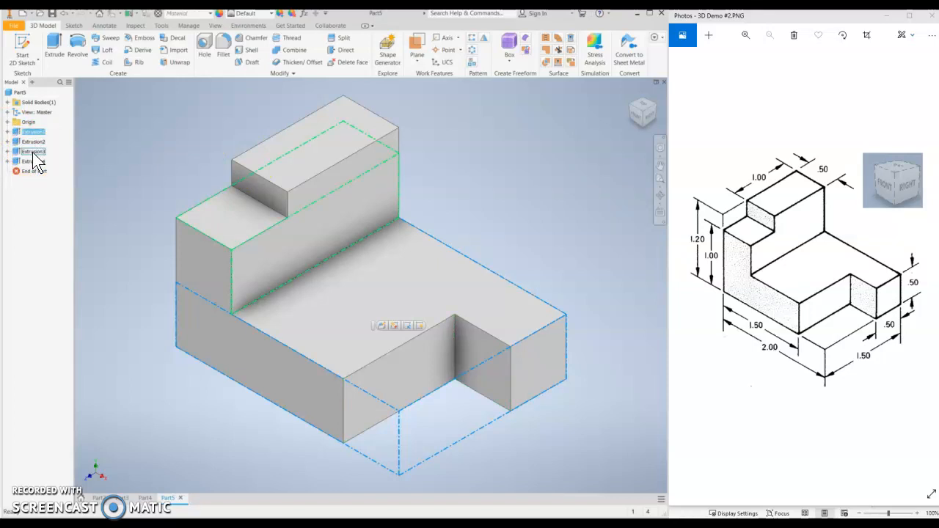